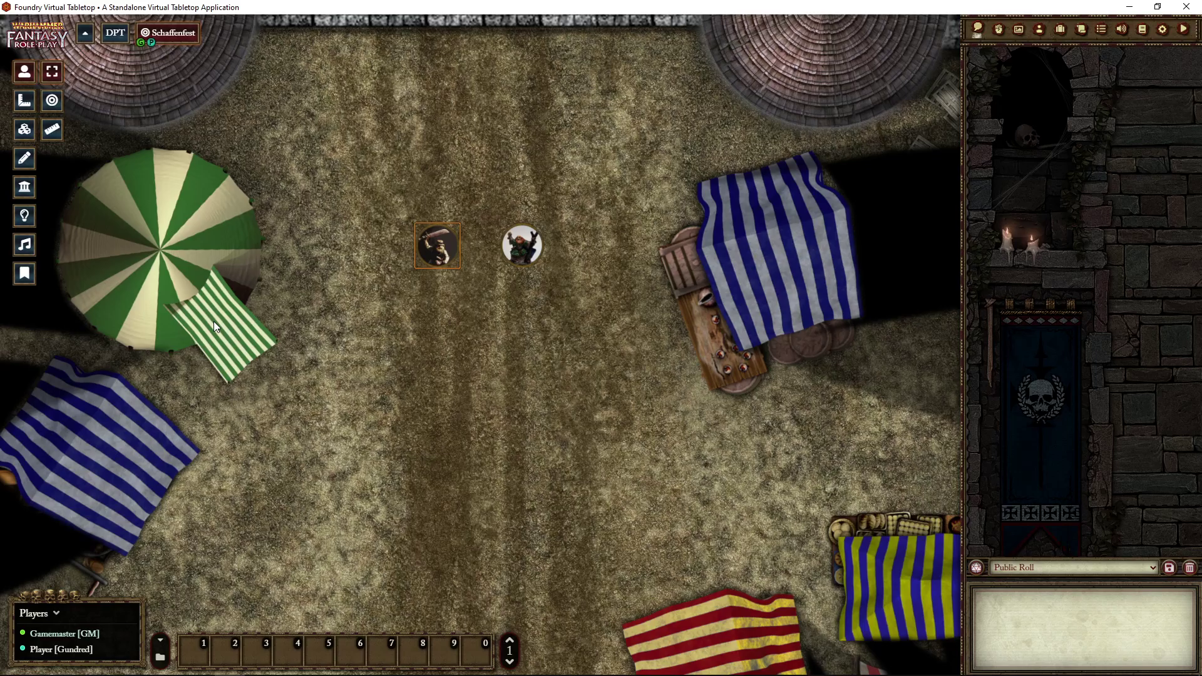
Show the stall wall outlines and take control of the left token to check its vision
click(24, 187)
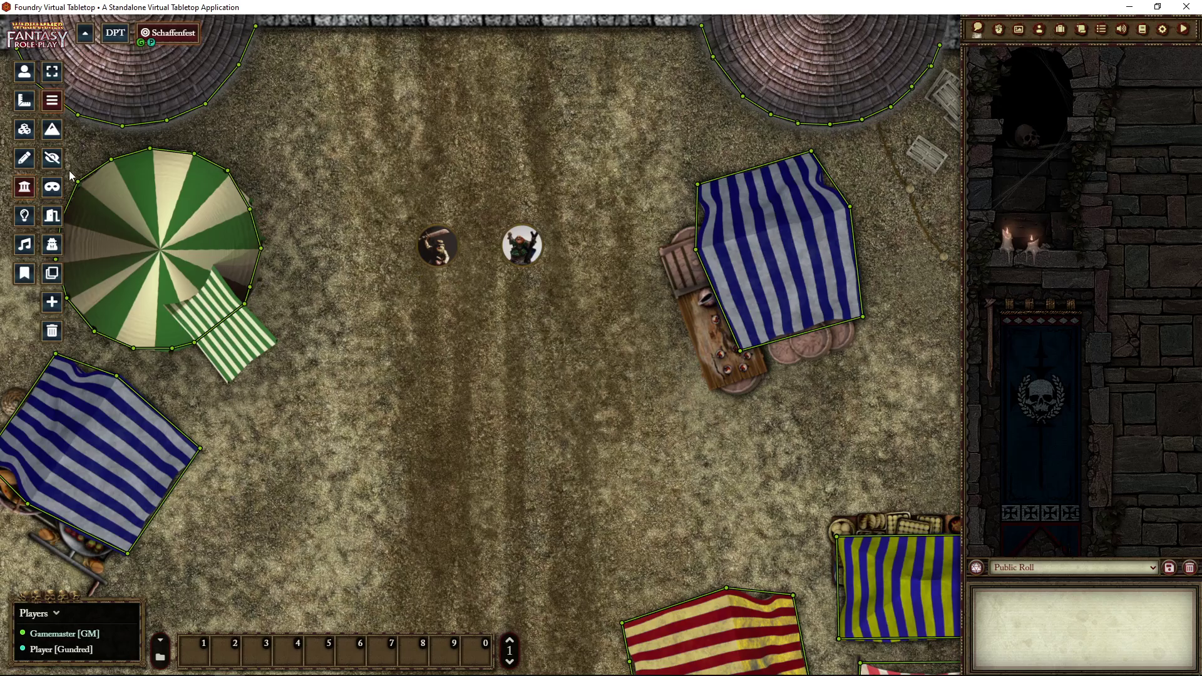
click(25, 72)
click(438, 245)
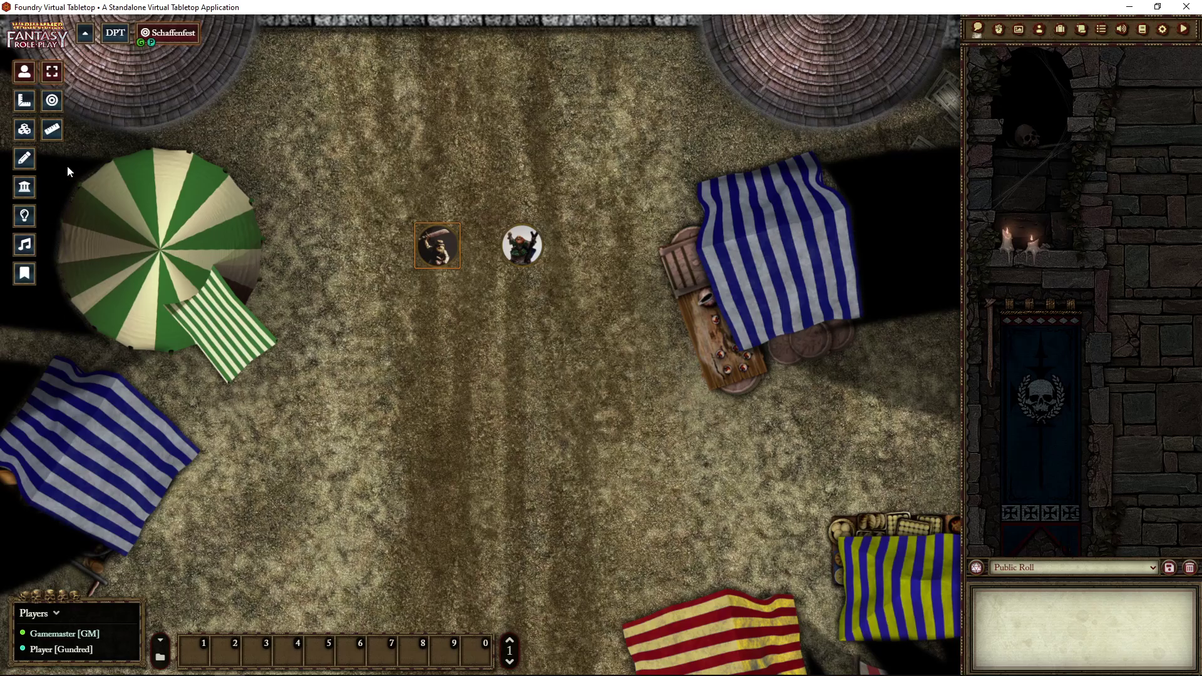
click(25, 187)
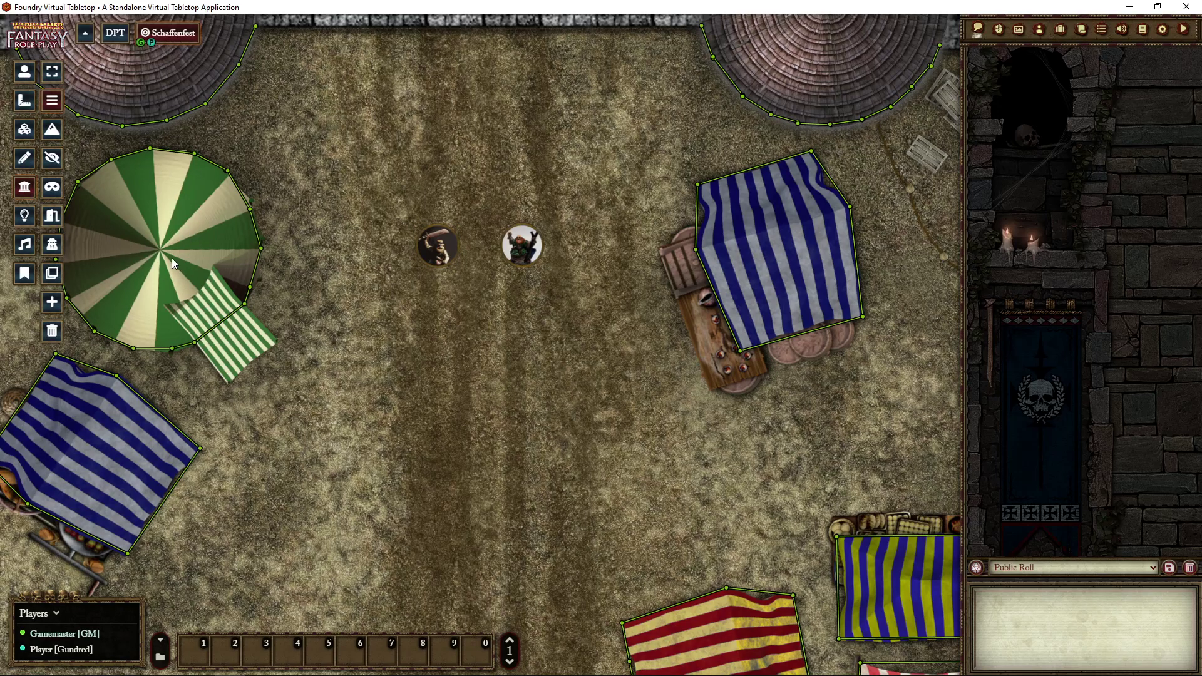
click(25, 72)
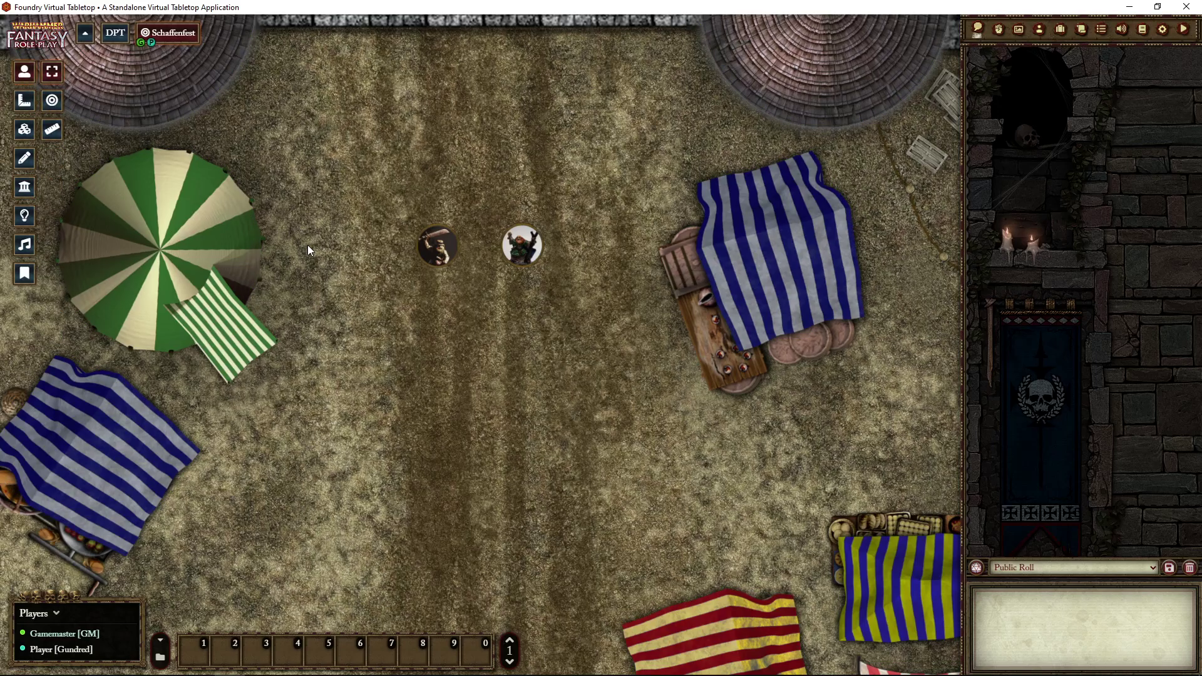
Move Gundred to the blue tent and back, then confirm the player view blocks it at the stall wall
drag(535, 254, 903, 254)
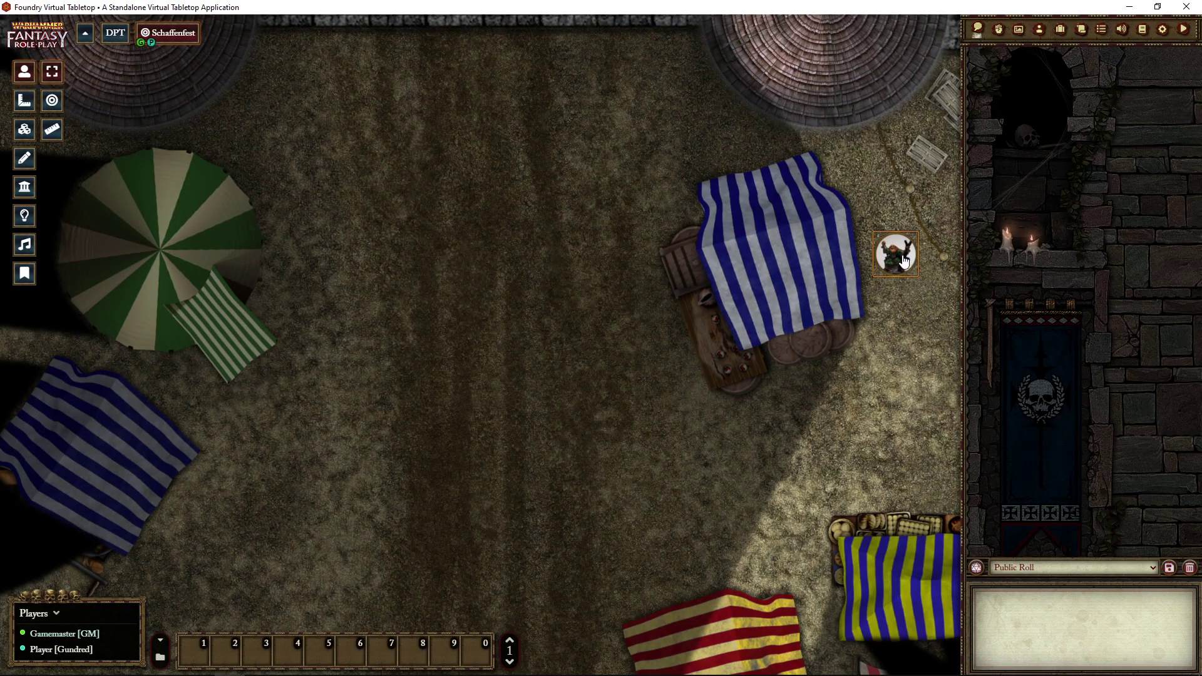
drag(904, 258, 530, 257)
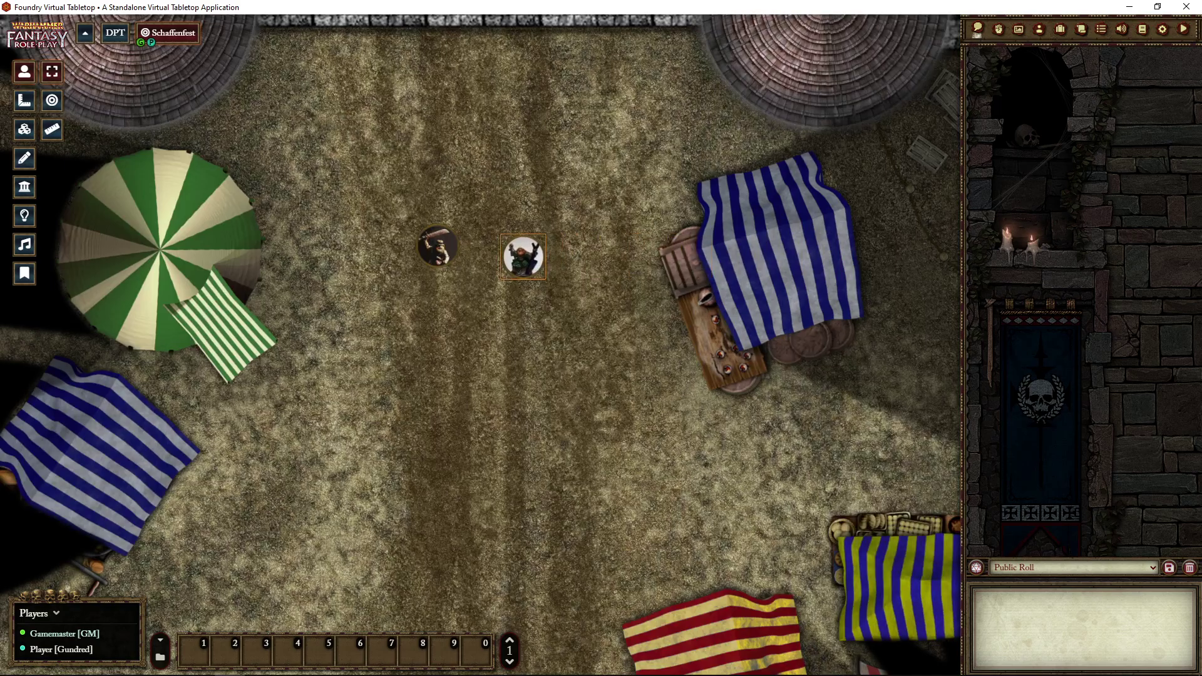
click(102, 668)
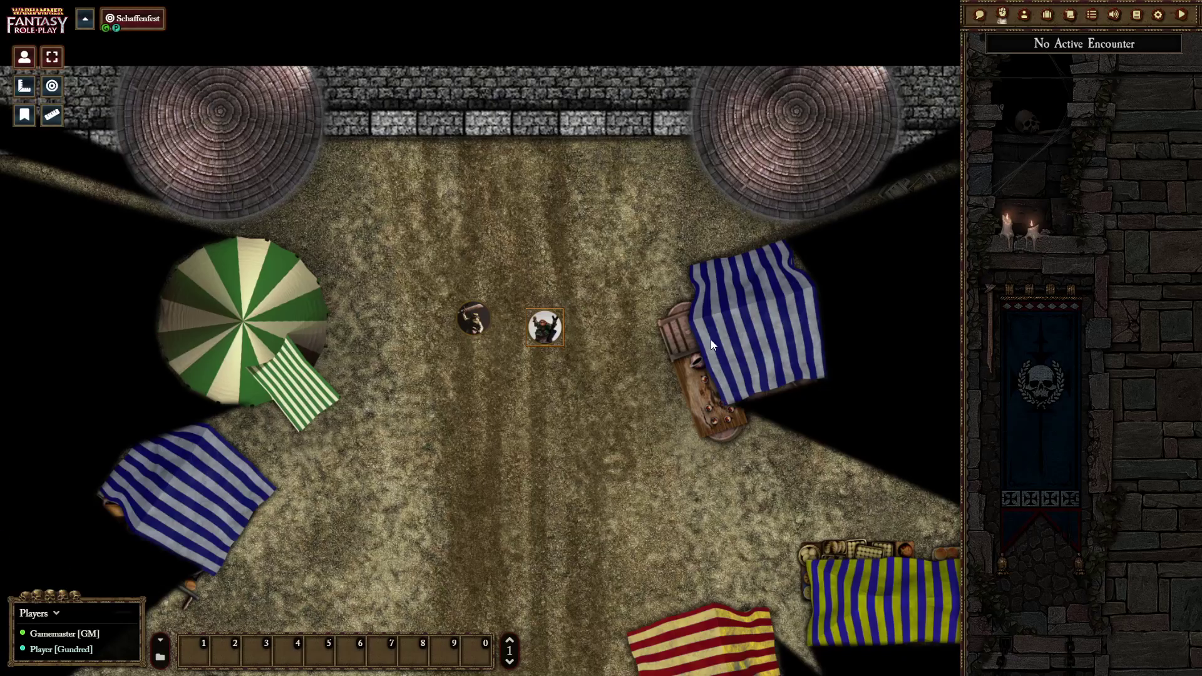
drag(546, 330, 750, 329)
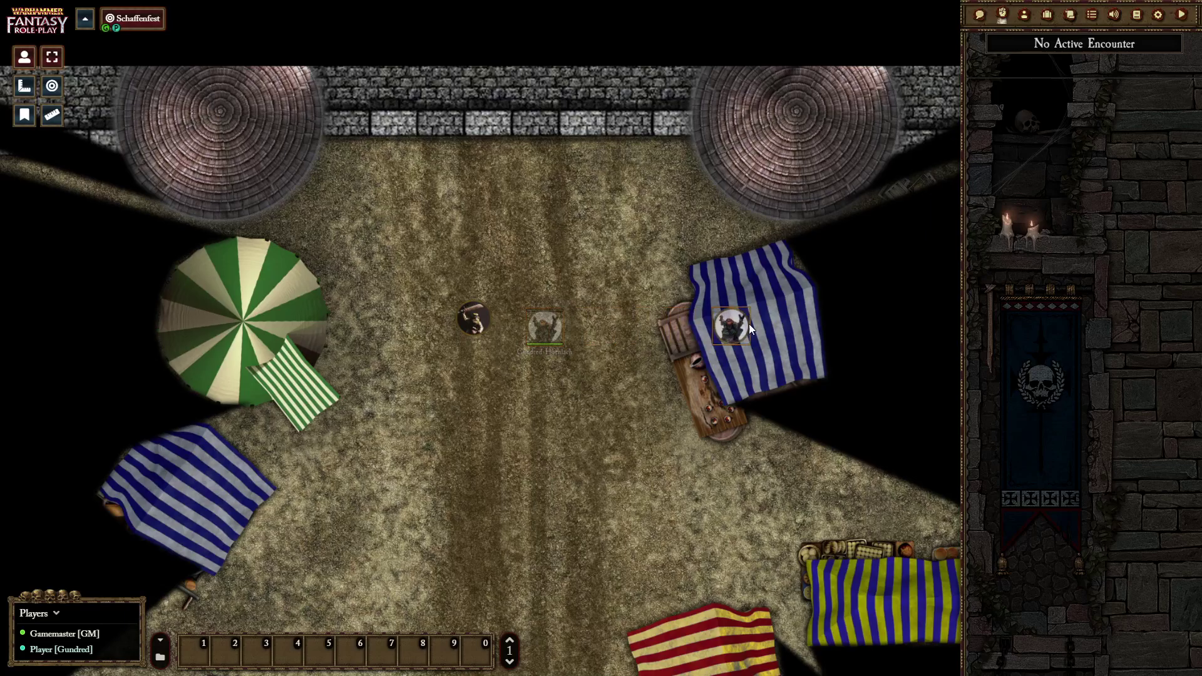
drag(858, 327, 858, 327)
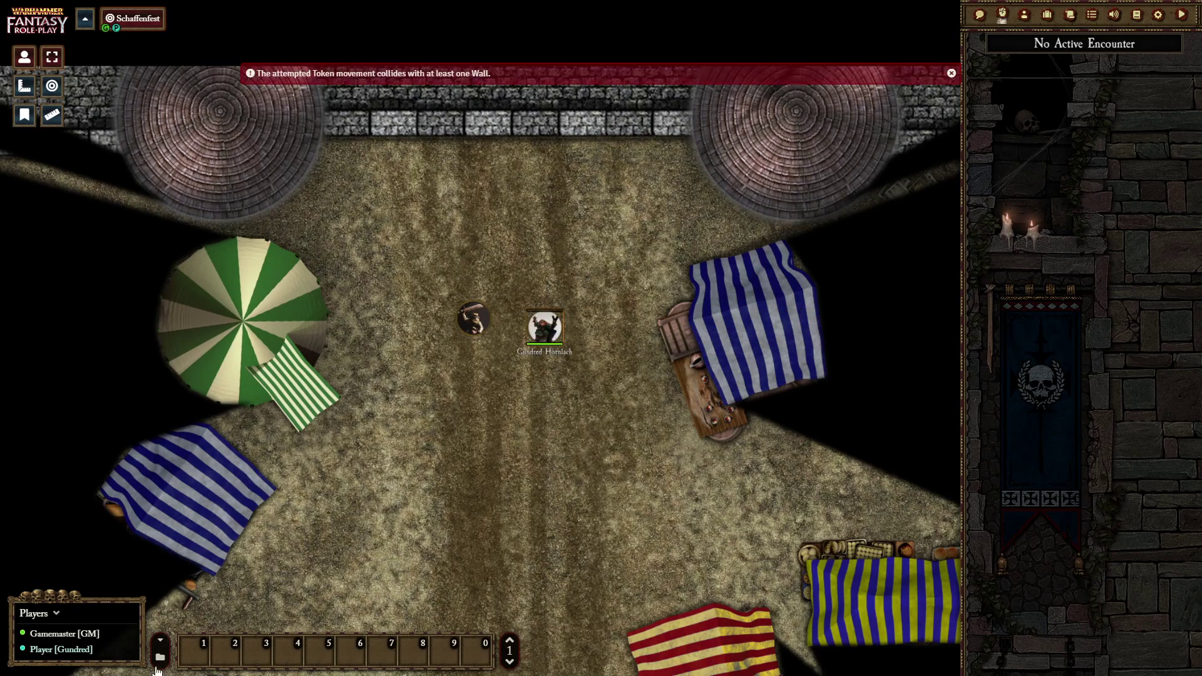
key(alt+Tab)
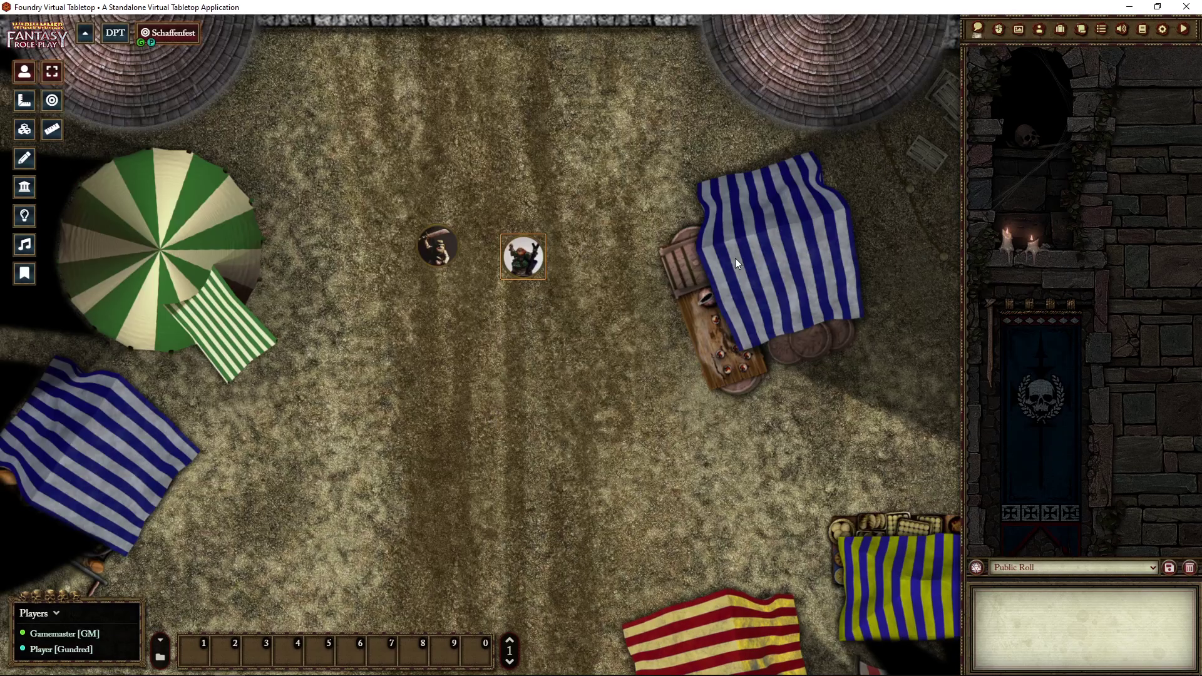
Box-select both tokens and walk them down and left through the market with arrow keys
drag(350, 201, 532, 303)
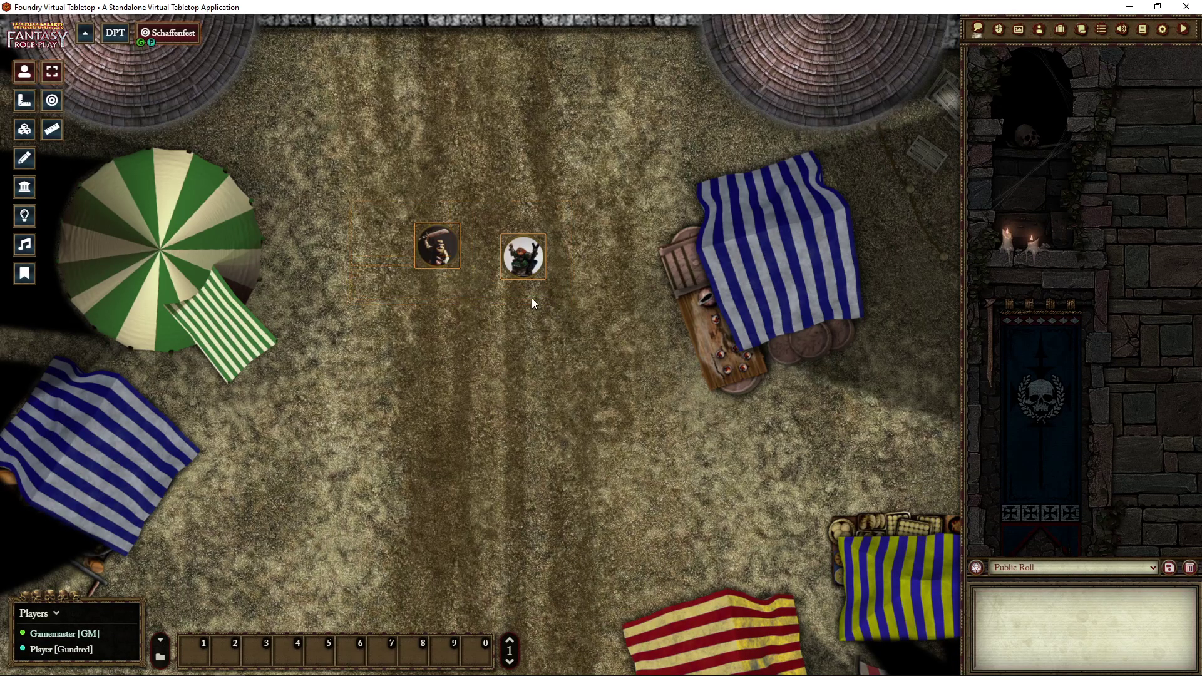
scroll(367, 337, down, 3)
drag(444, 298, 505, 232)
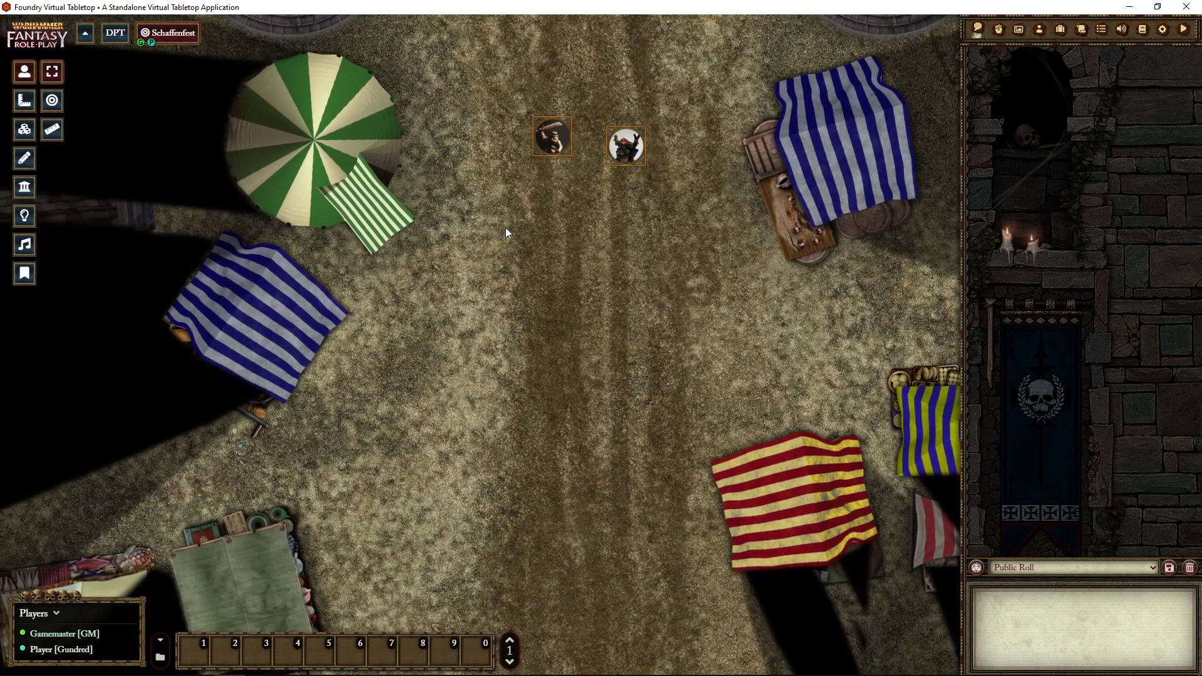
key(Down)
key(Down)
key(Down)
key(Down)
key(Left)
key(Left)
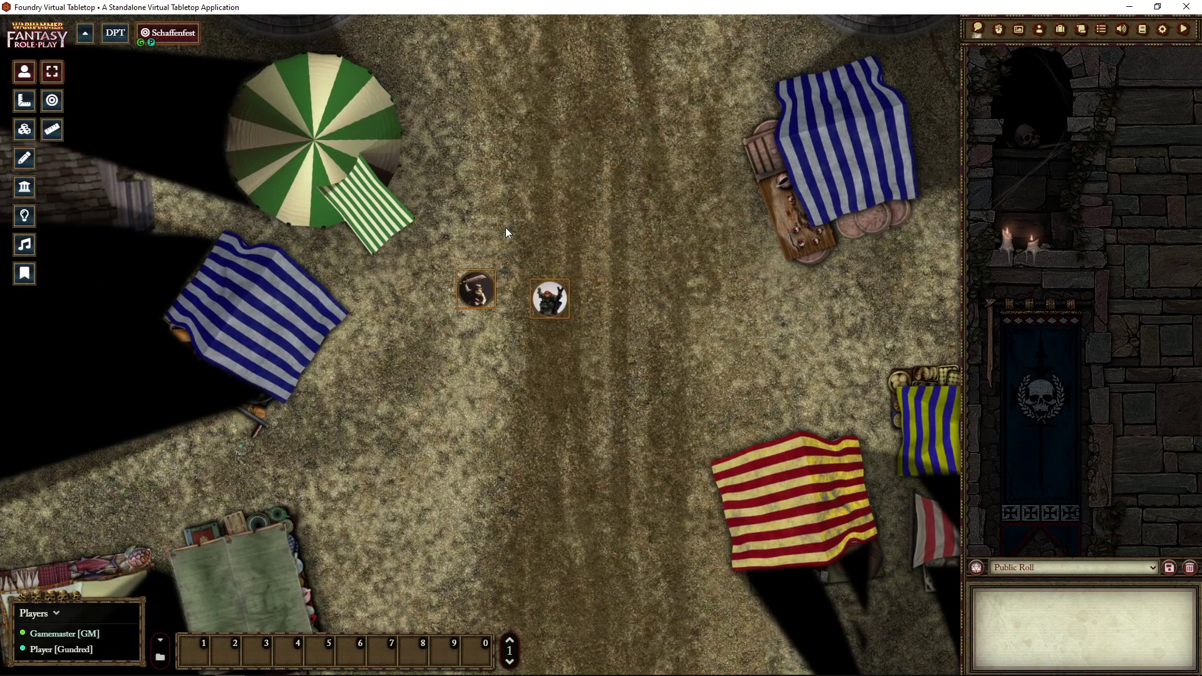
key(Left)
key(Left)
key(Down)
key(Down)
key(Down)
key(Left)
key(Left)
key(Down)
key(Left)
key(Left)
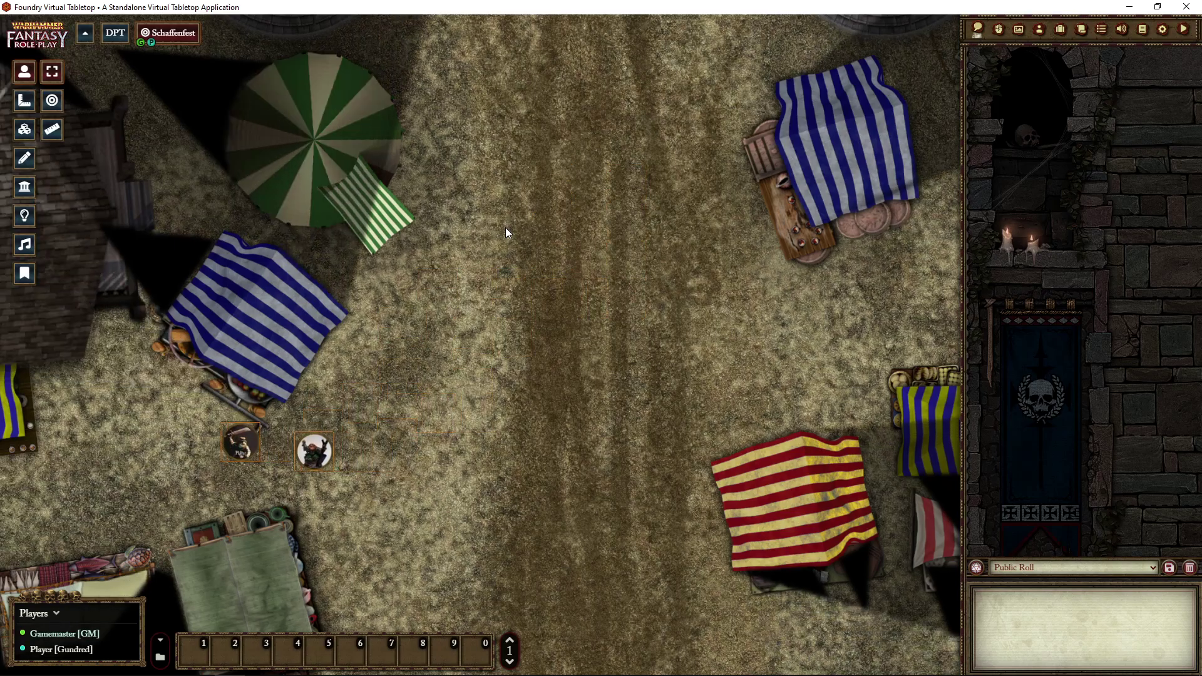
key(Left)
key(Left)
key(Down)
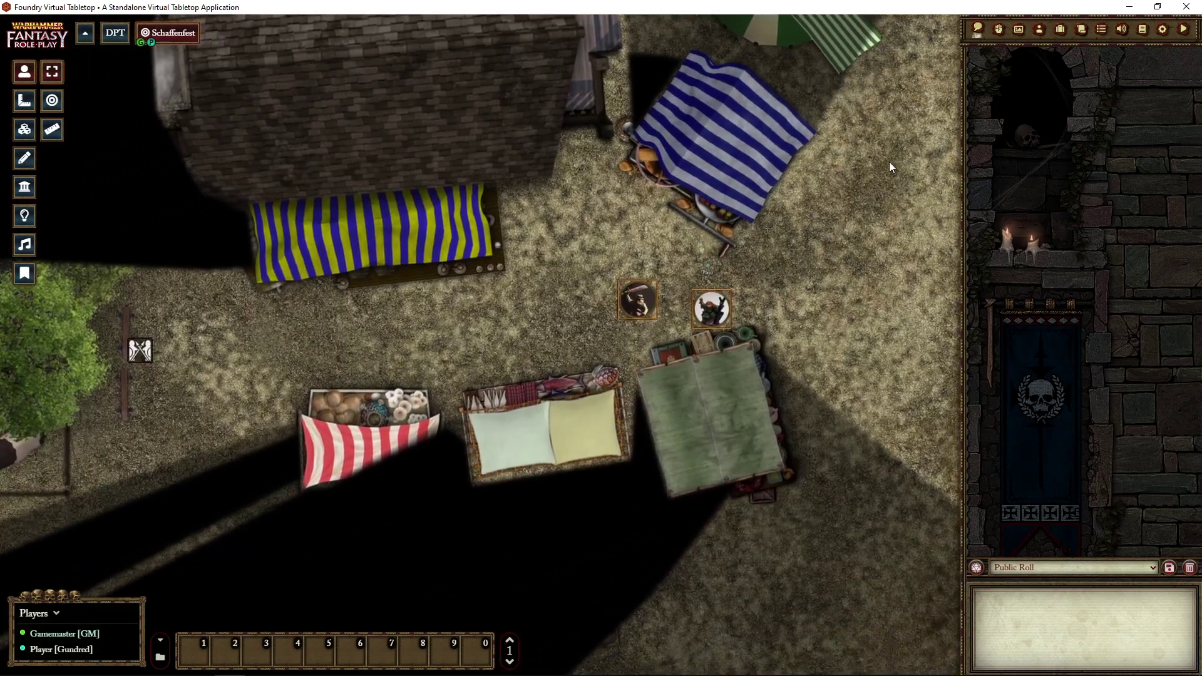
key(Left)
key(Left)
key(Left)
key(Down)
key(Left)
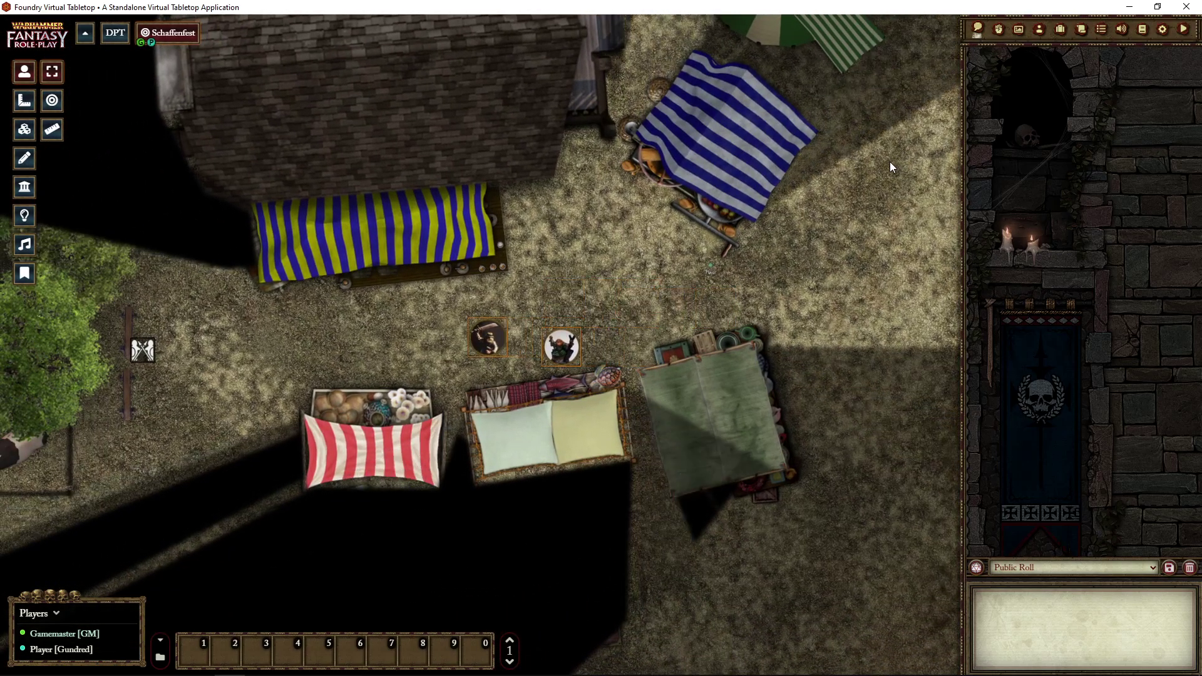
key(Left)
key(Left)
key(Left)
key(Left)
key(Left)
key(Left)
key(Left)
Bring the tokens beside the striped stall and open the Festival Court and Stocks journal entry
key(Down)
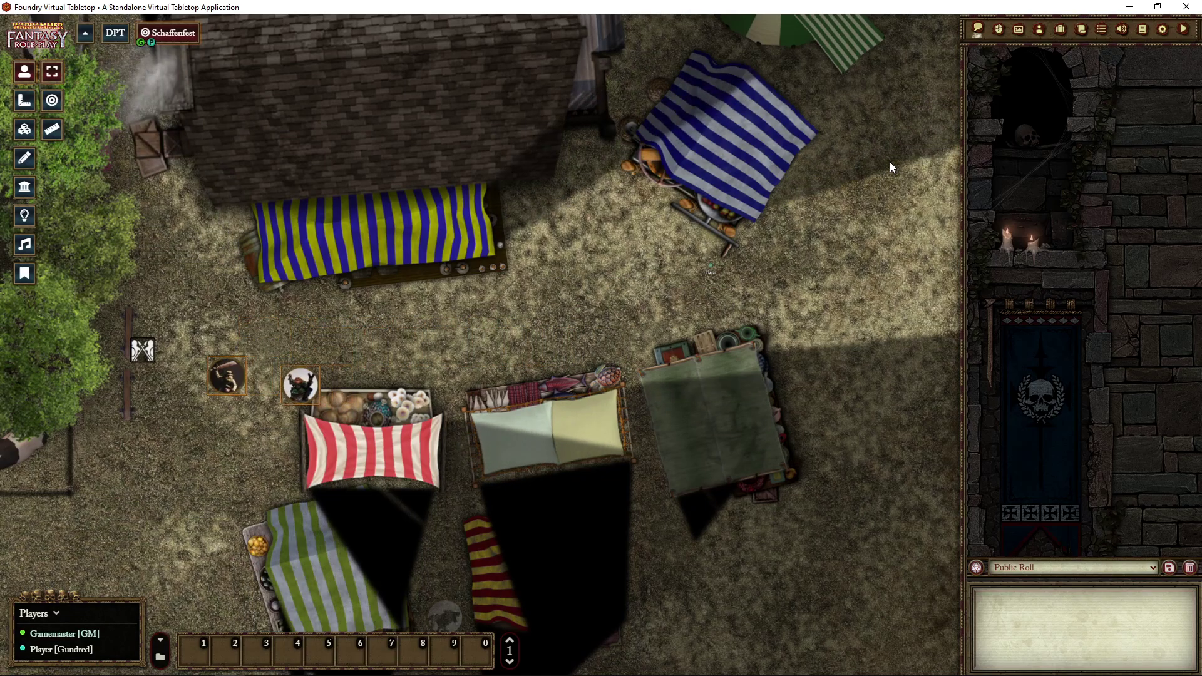
key(Down)
drag(411, 335, 594, 299)
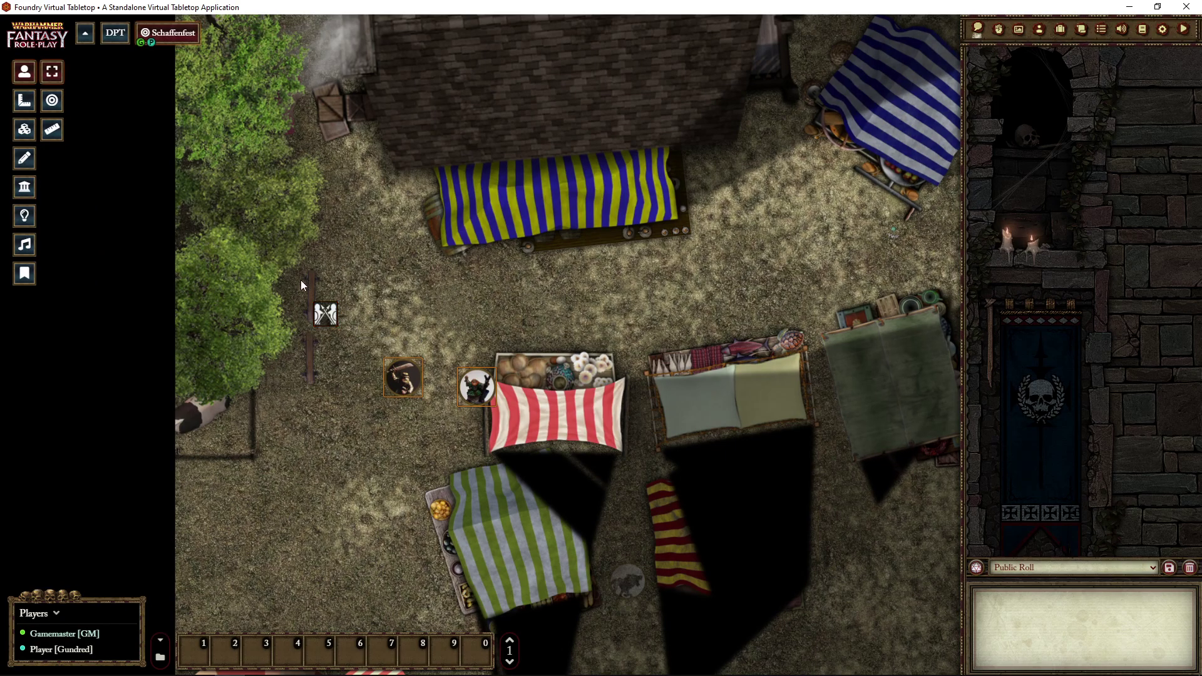
double_click(325, 323)
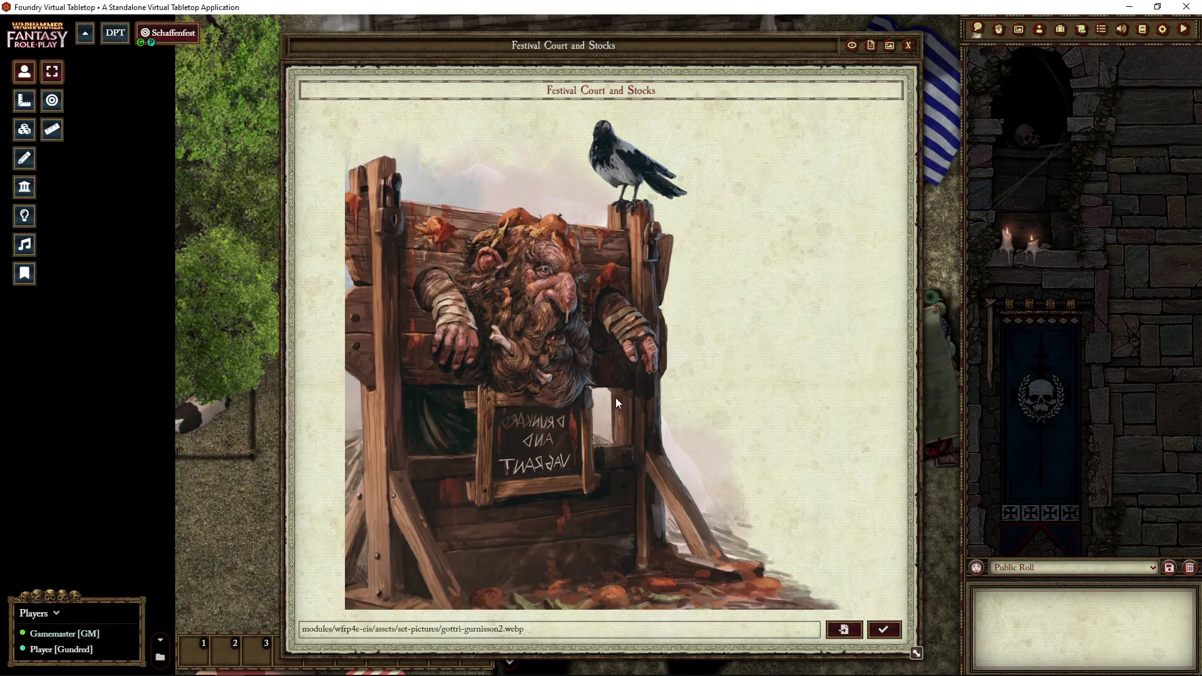
Share the Festival Court and Stocks pillory image with all players, then close it and reframe the tokens
mouse_move(439, 49)
mouse_down()
mouse_move(568, 64)
mouse_move(427, 62)
mouse_up()
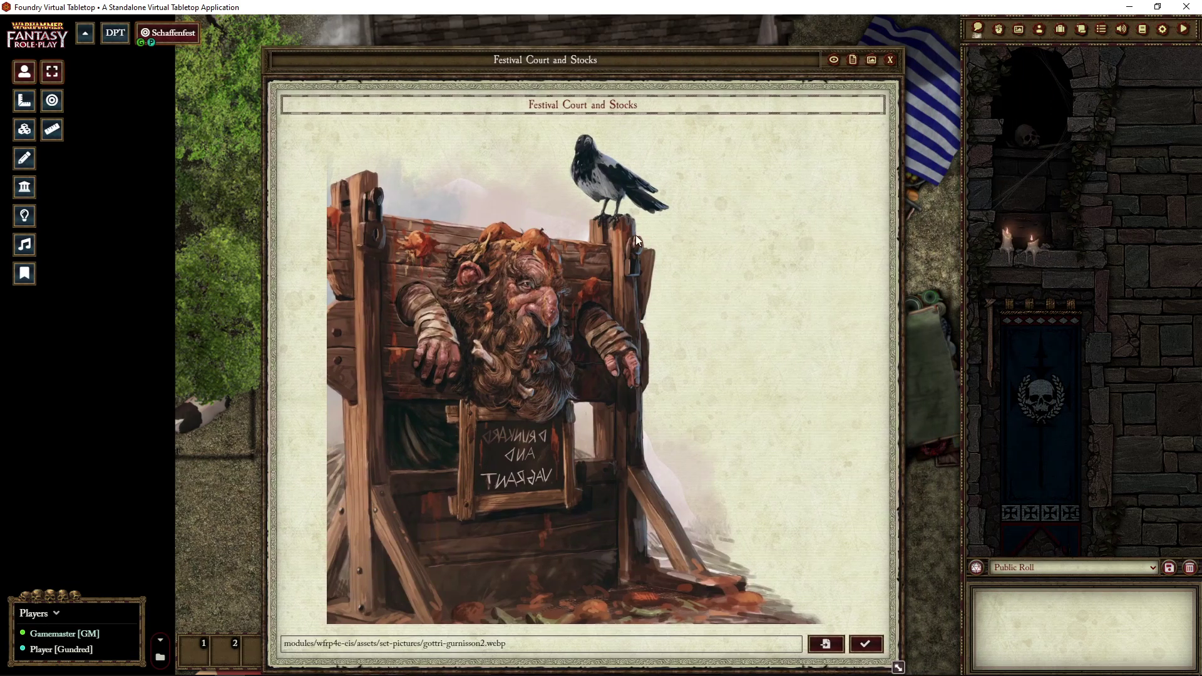
click(834, 60)
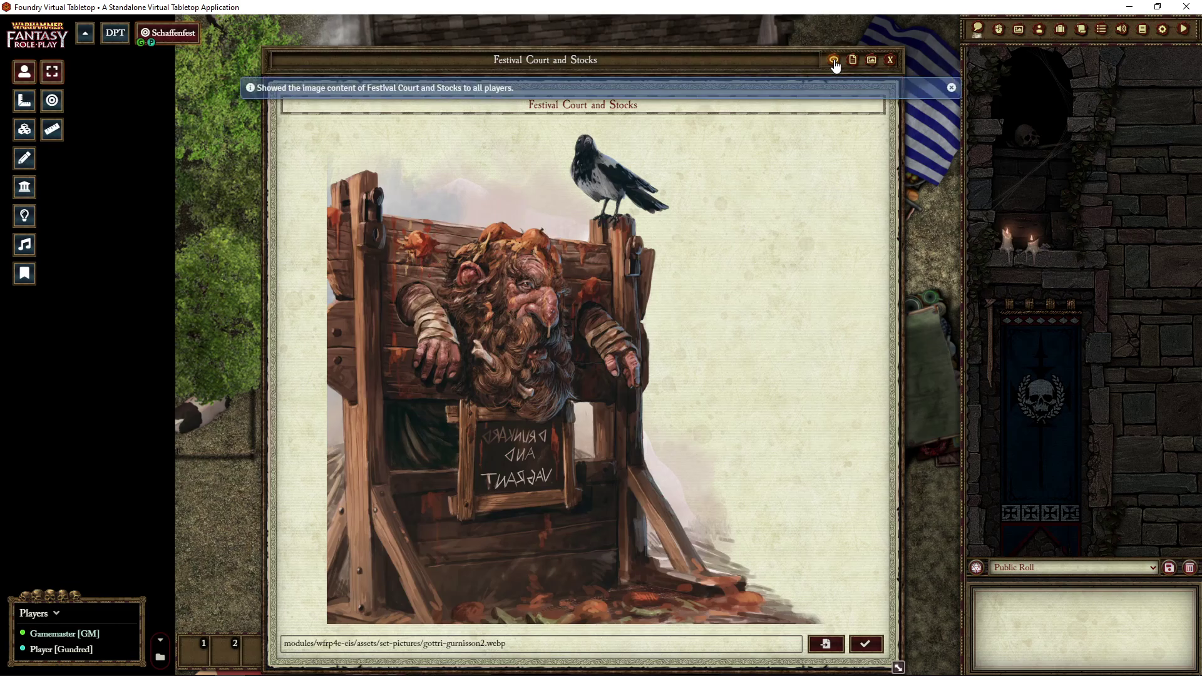
click(890, 60)
drag(543, 321, 551, 211)
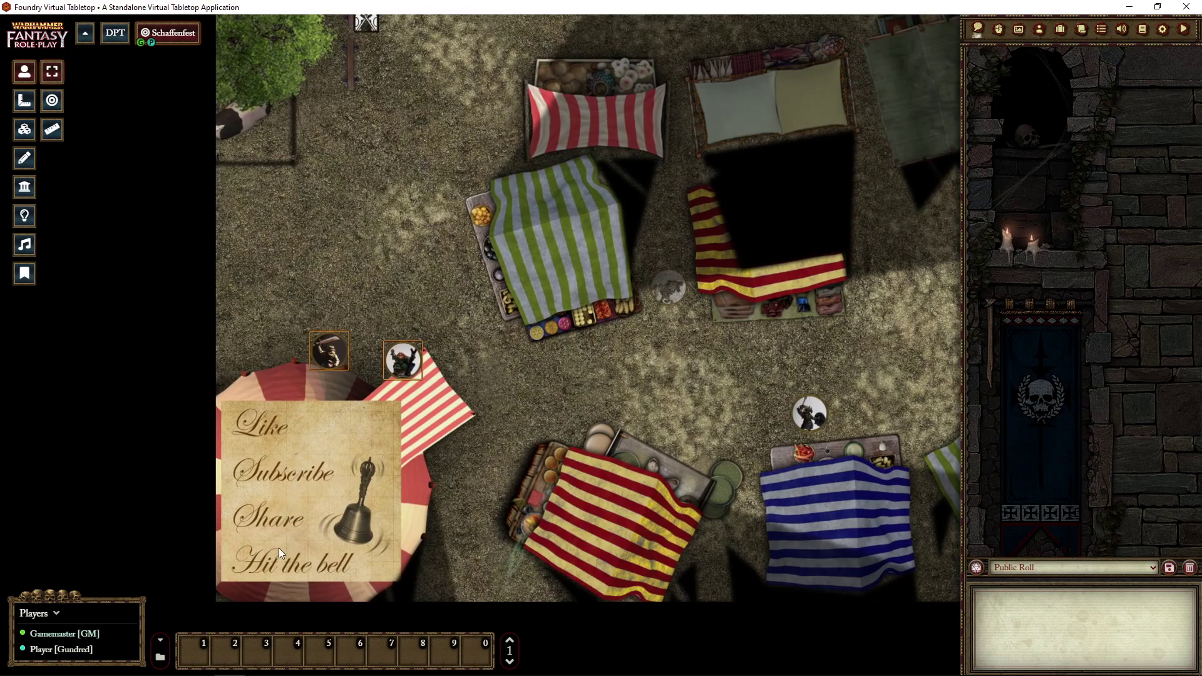
Drag DPT and Gundred down-right to the green-striped stall's lower corner, then deselect them
drag(421, 357, 539, 375)
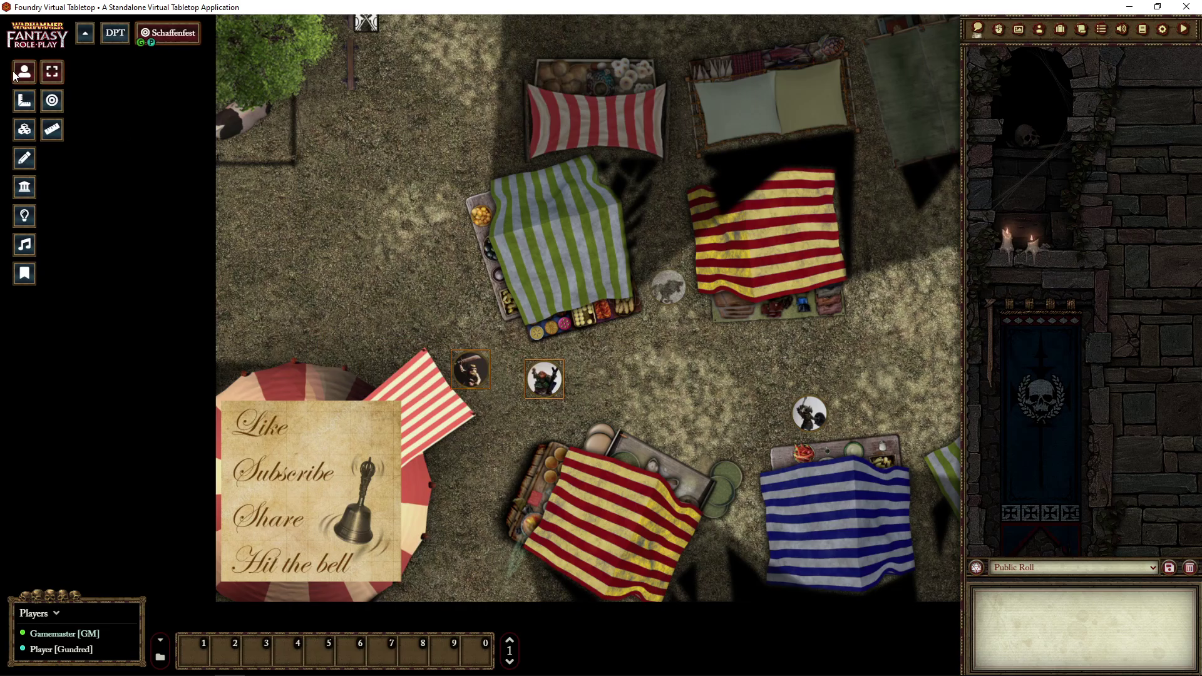
drag(470, 369, 501, 410)
drag(499, 369, 545, 364)
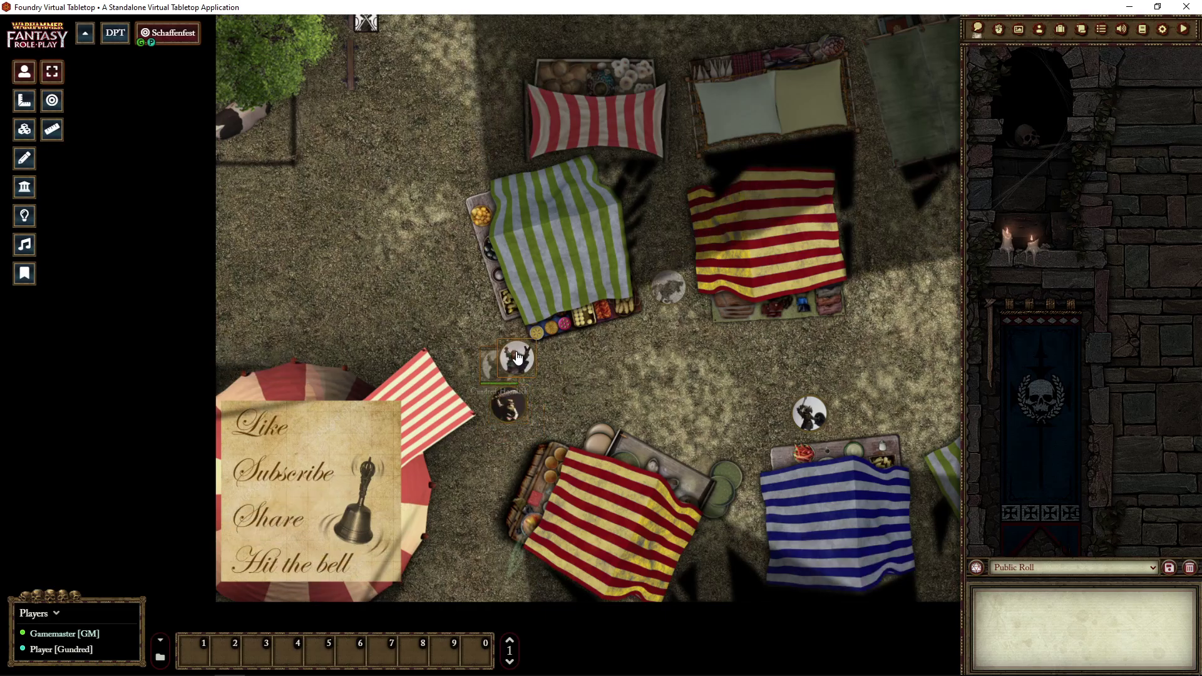
click(610, 382)
drag(731, 359, 597, 281)
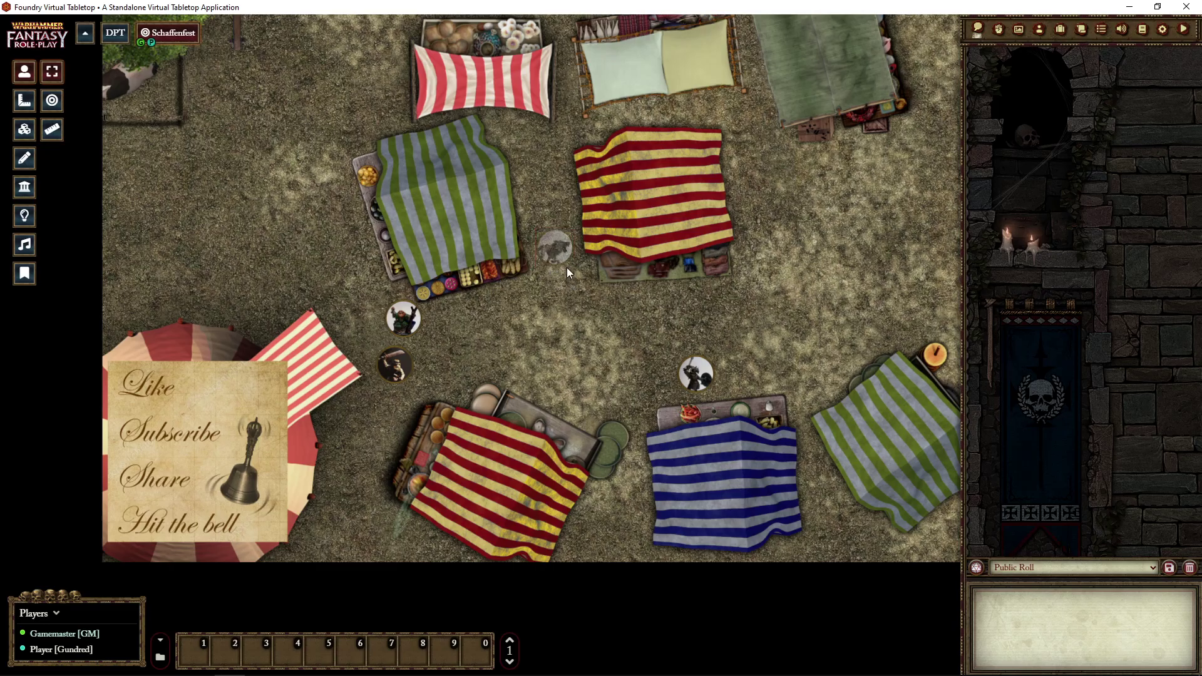
Toggle the Wolf token's visibility from its HUD, leaving it hidden from players
right_click(561, 249)
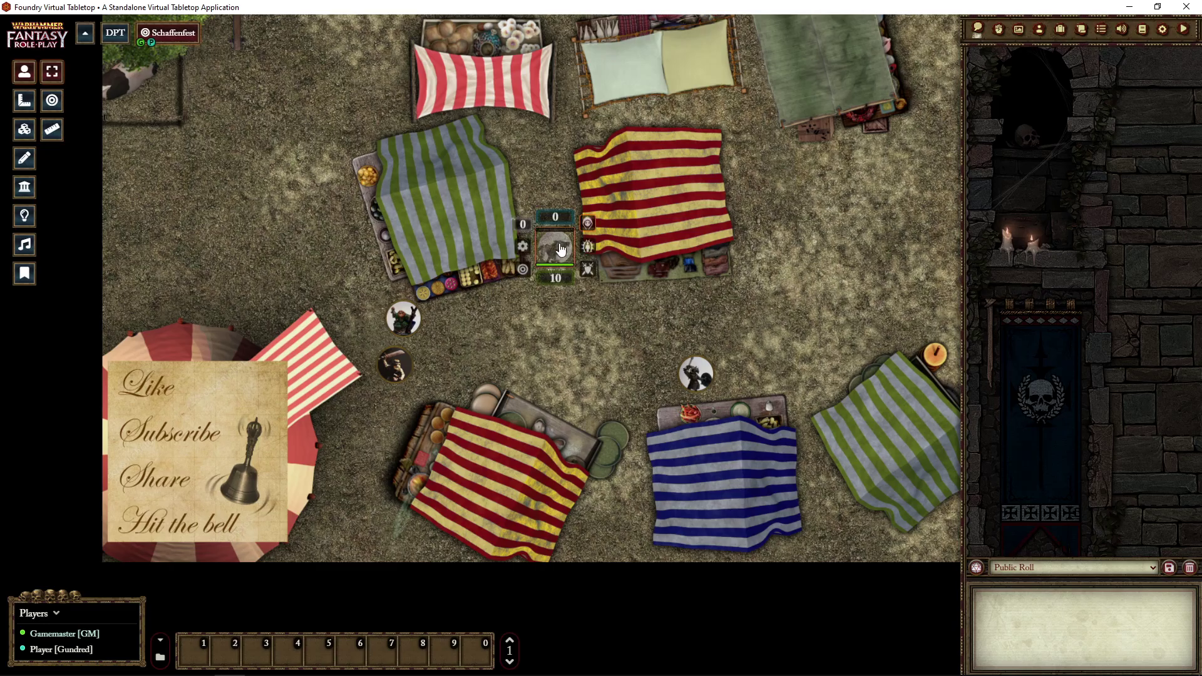
click(587, 225)
click(587, 224)
click(588, 224)
Select the player tokens, then show the encounter listing DPT 15, Gor 5, Gundred 11 and Wolf 10
drag(337, 184, 746, 464)
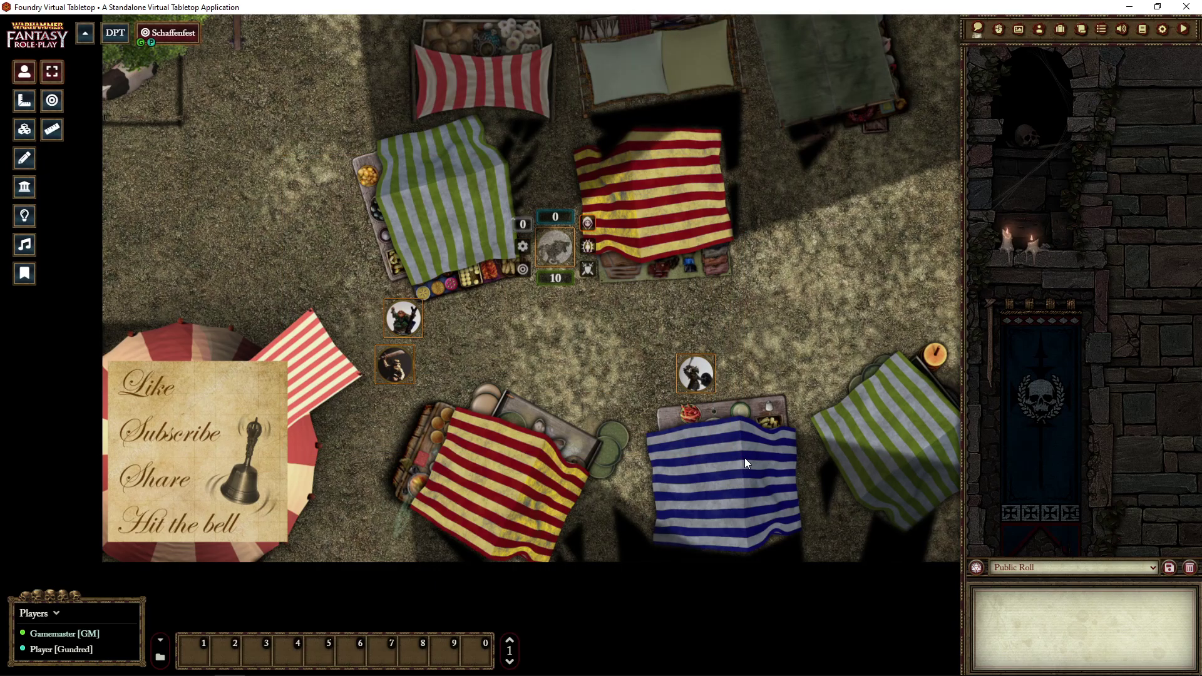
right_click(413, 319)
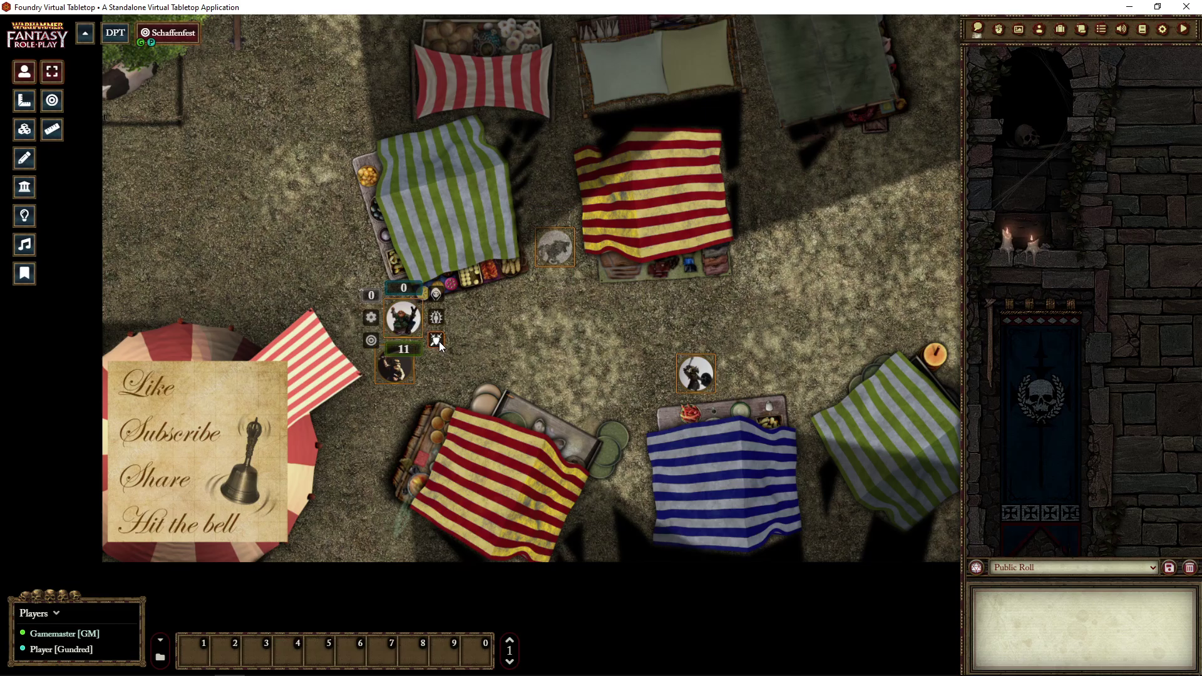
click(531, 330)
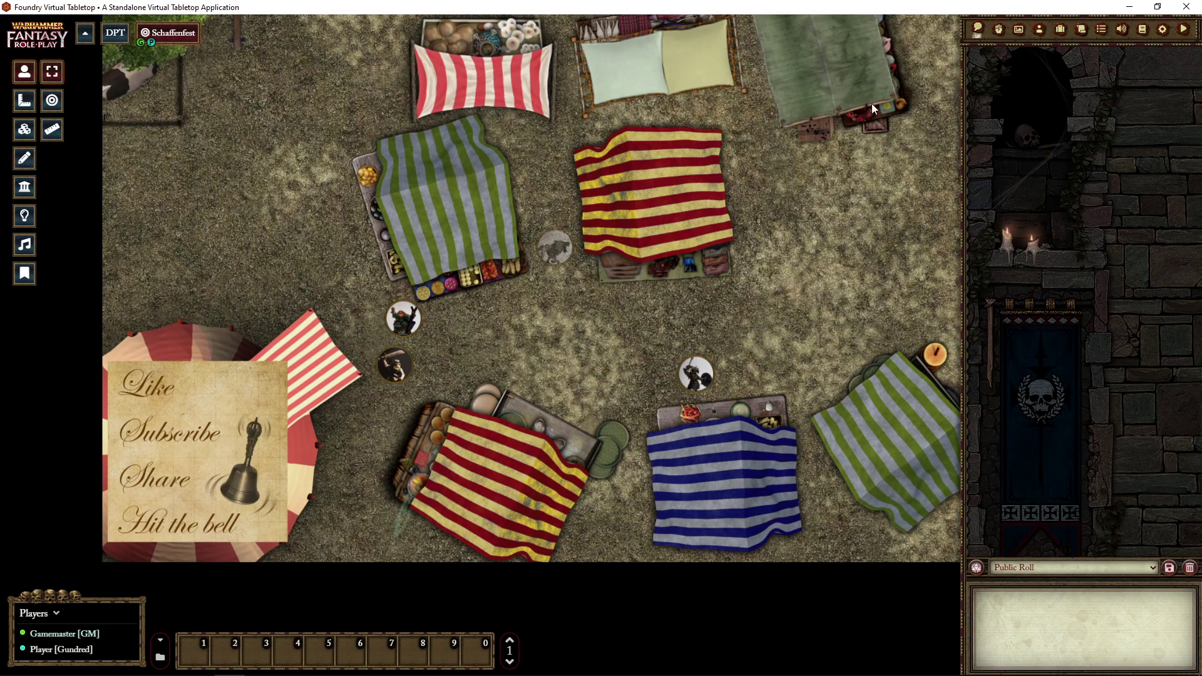
click(999, 30)
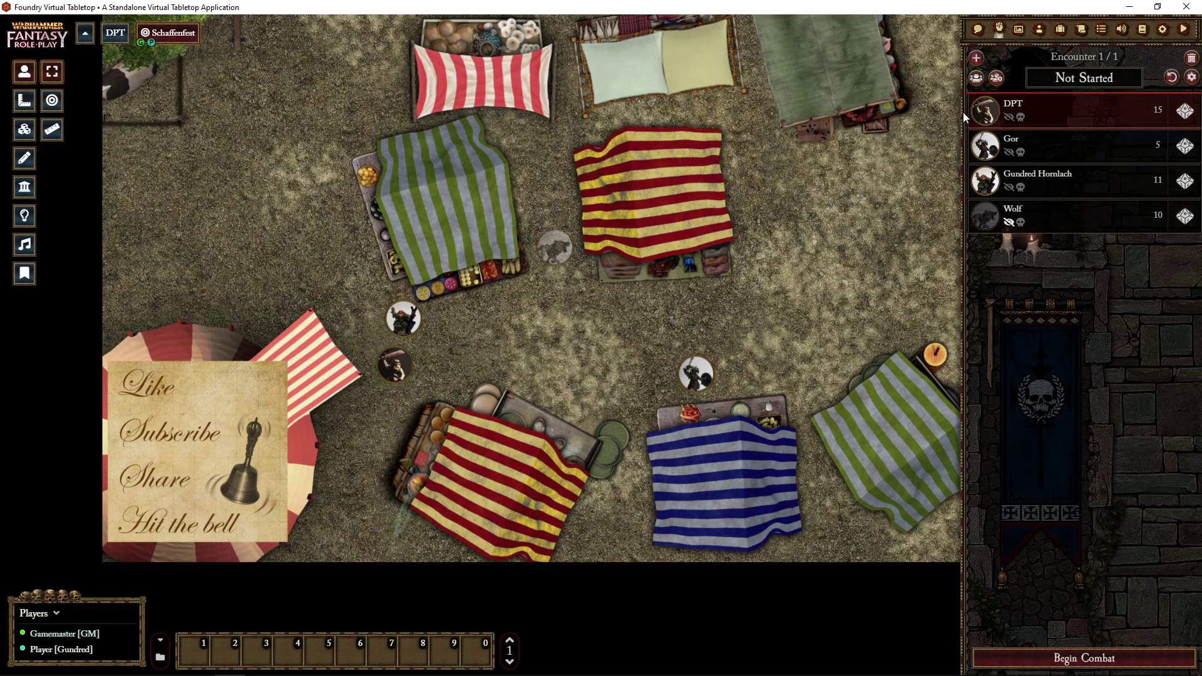
Hide the Wolf in its Combat Tracker row and hide its token on the map
click(1009, 222)
click(1010, 222)
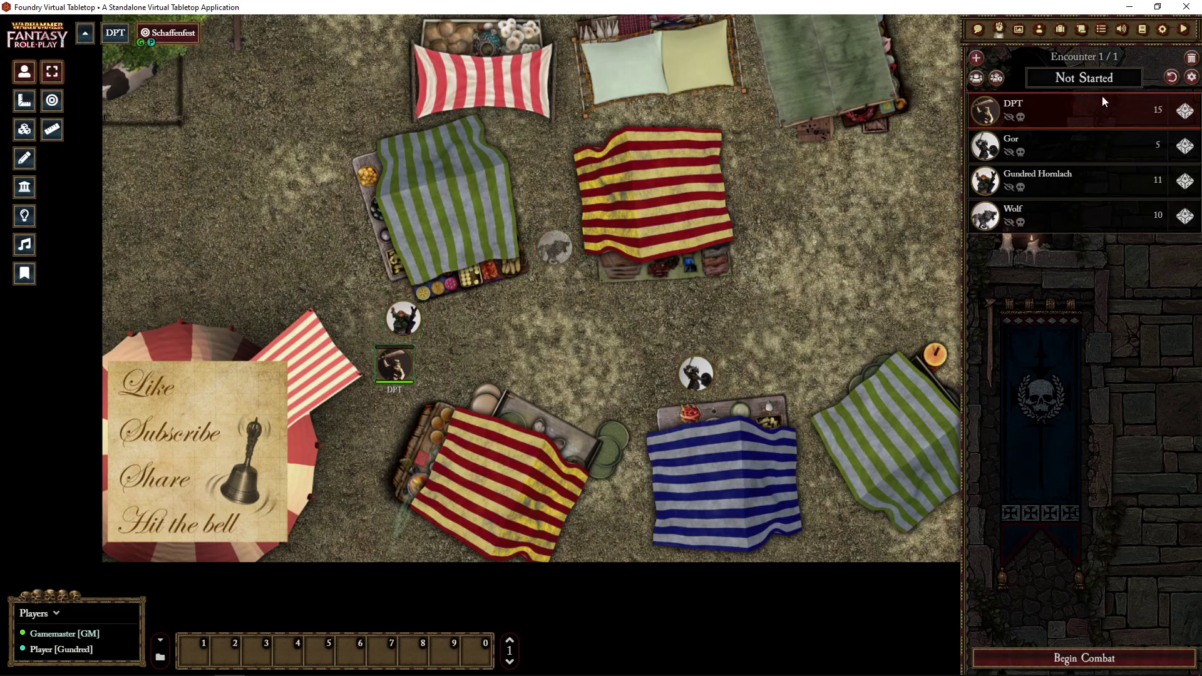
click(1008, 225)
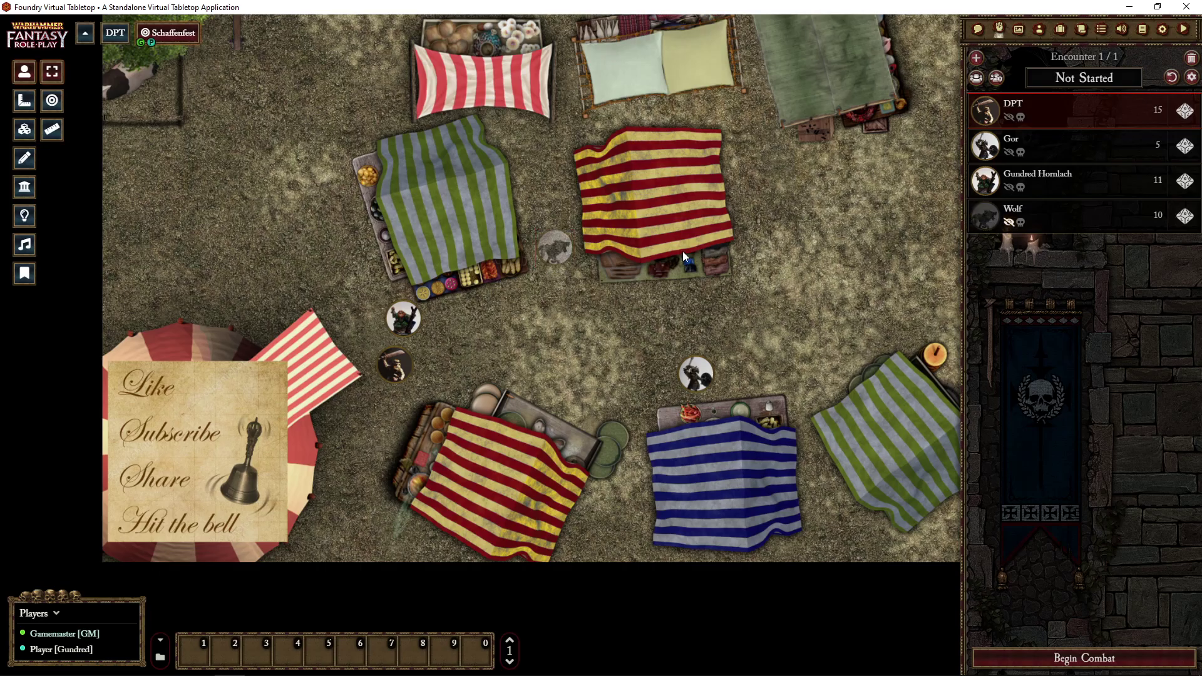
right_click(555, 248)
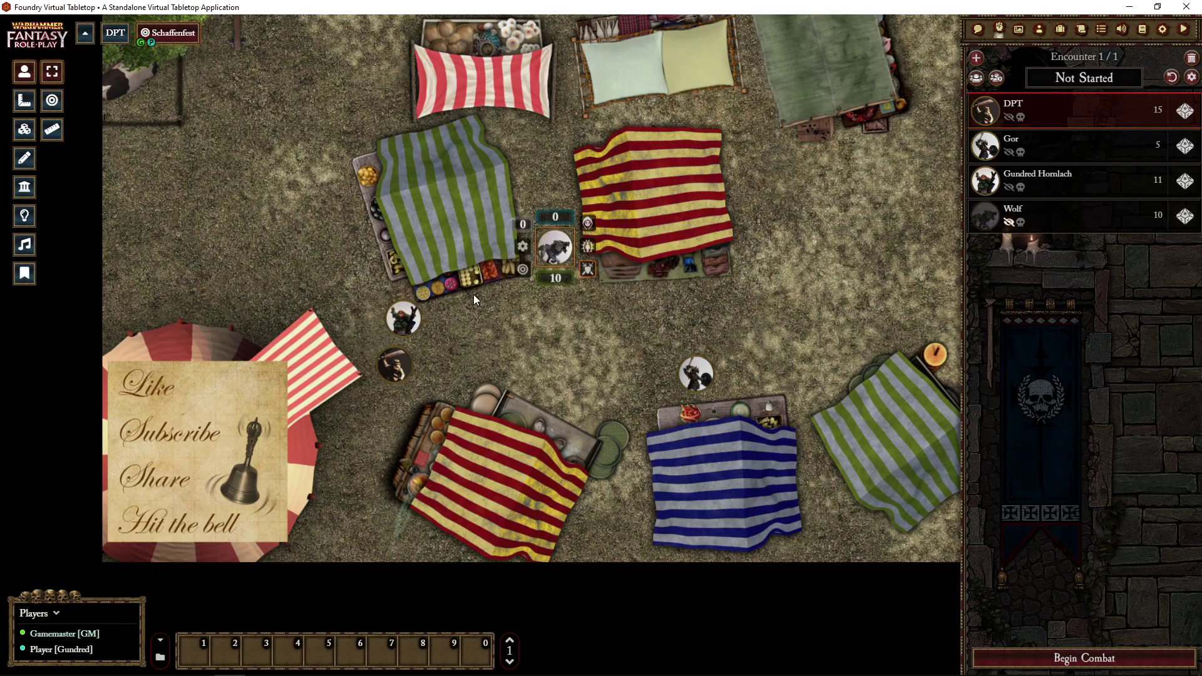
click(587, 224)
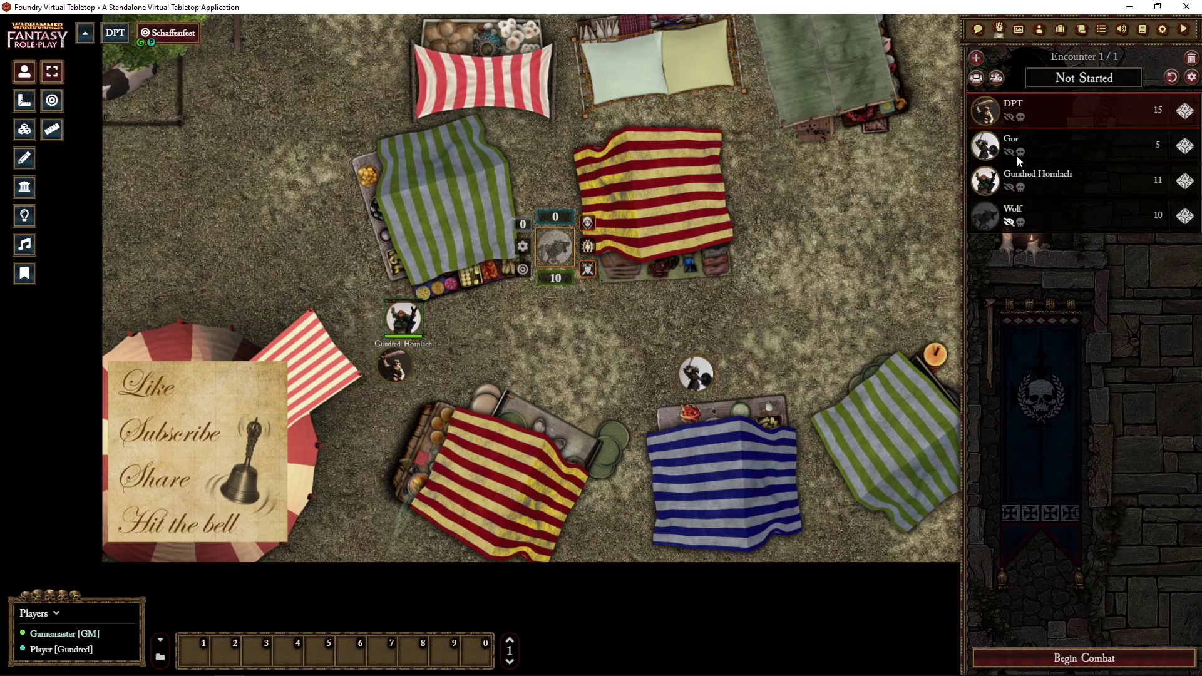
Close the pillory image on the player's view and roll DPT's initiative, getting 14
mouse_move(128, 671)
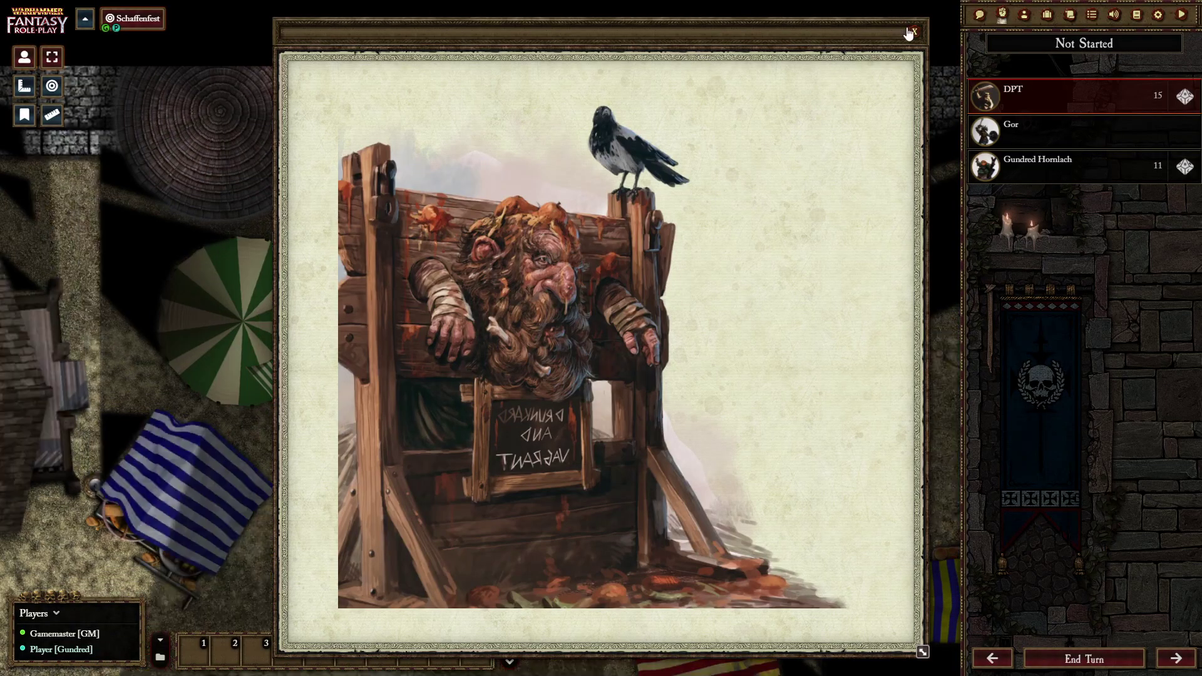
click(912, 31)
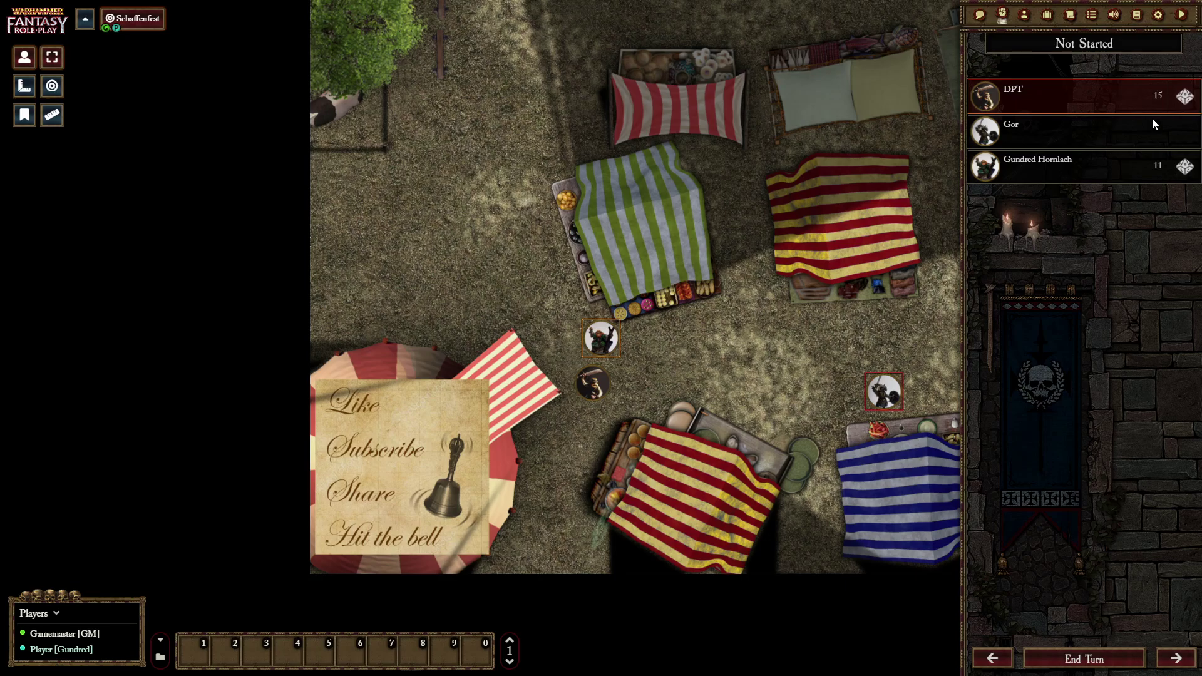
click(1186, 97)
Roll NPC initiatives (Gundred 16, Gor 7, Wolf 7), check the chat log, and pop the tracker out top-left
key(alt+Tab)
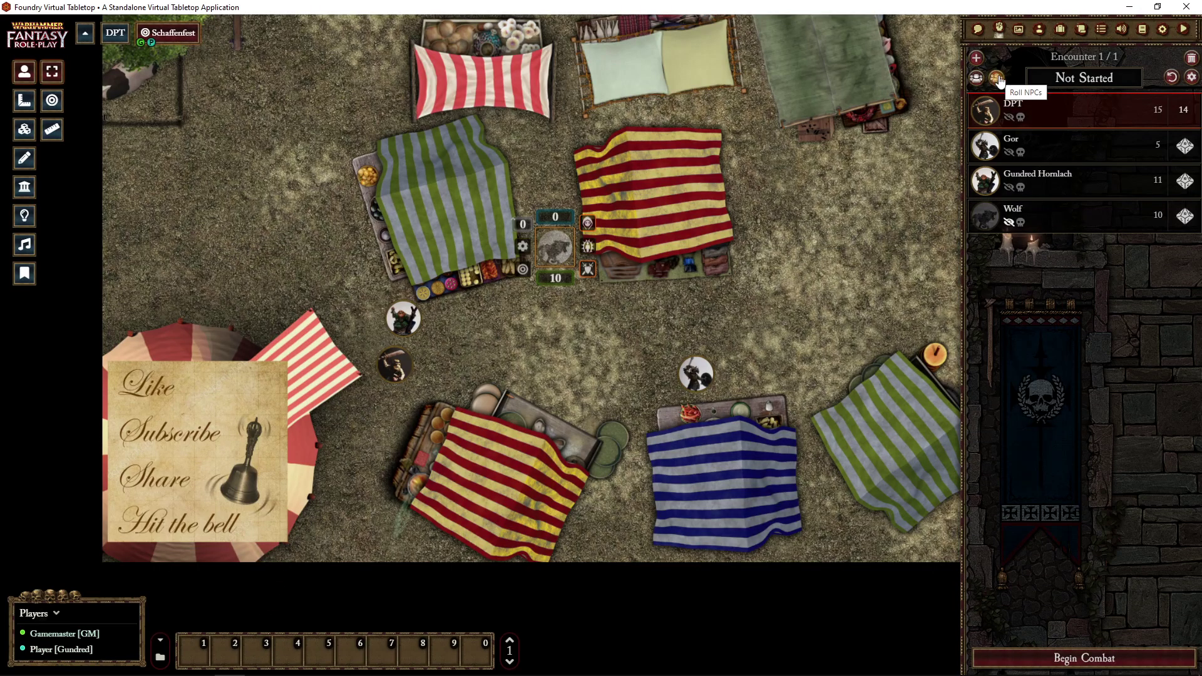
click(978, 80)
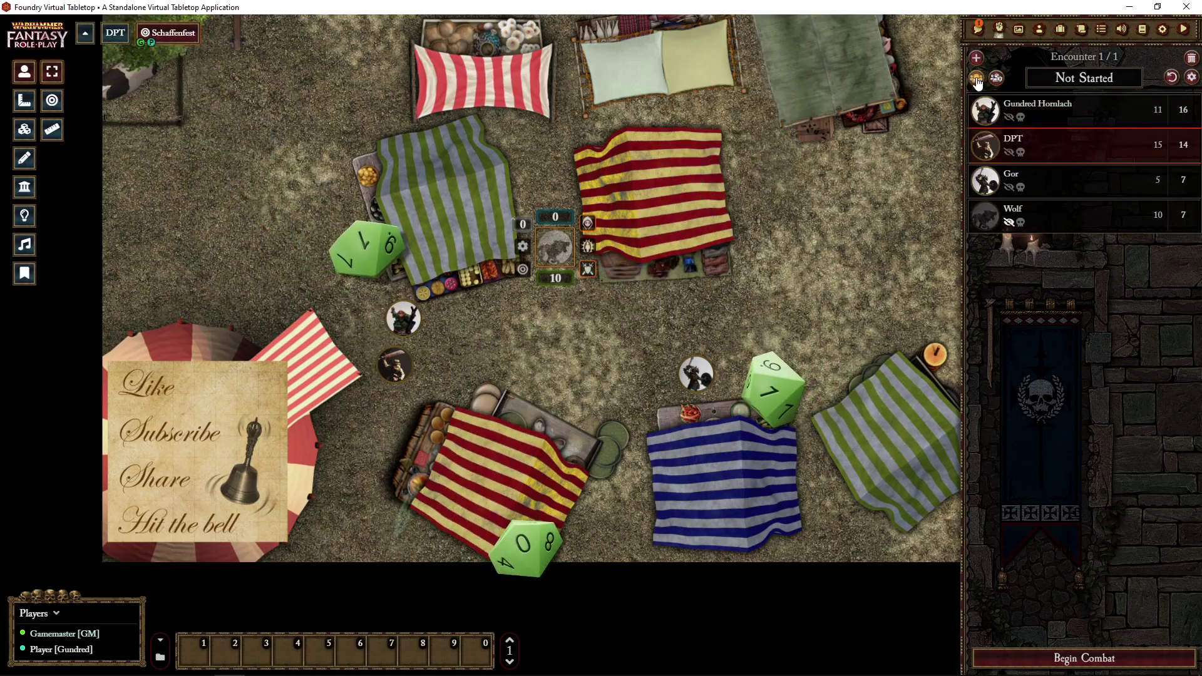
click(978, 29)
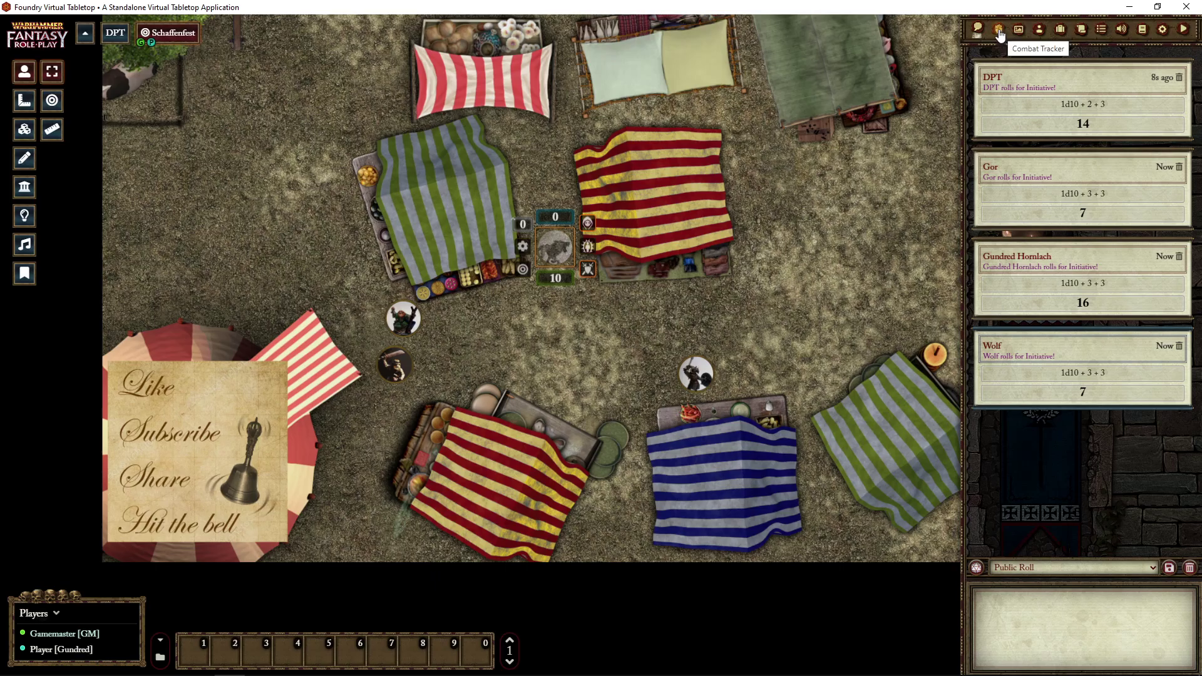
right_click(1000, 32)
drag(571, 223, 144, 65)
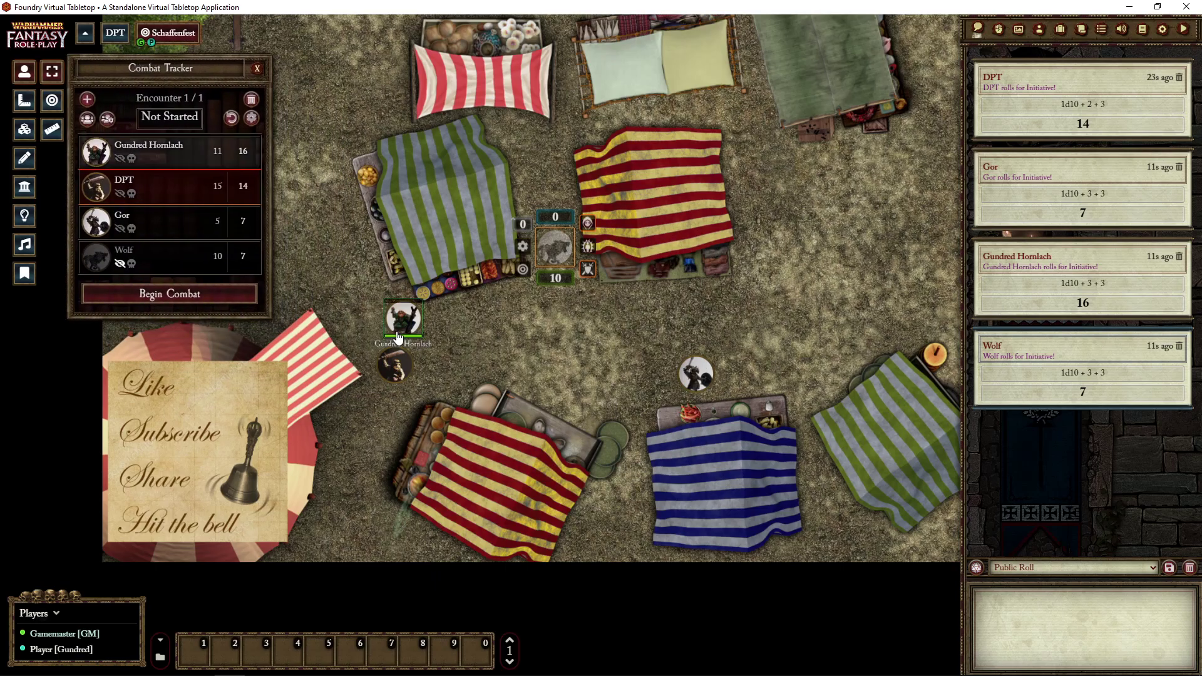